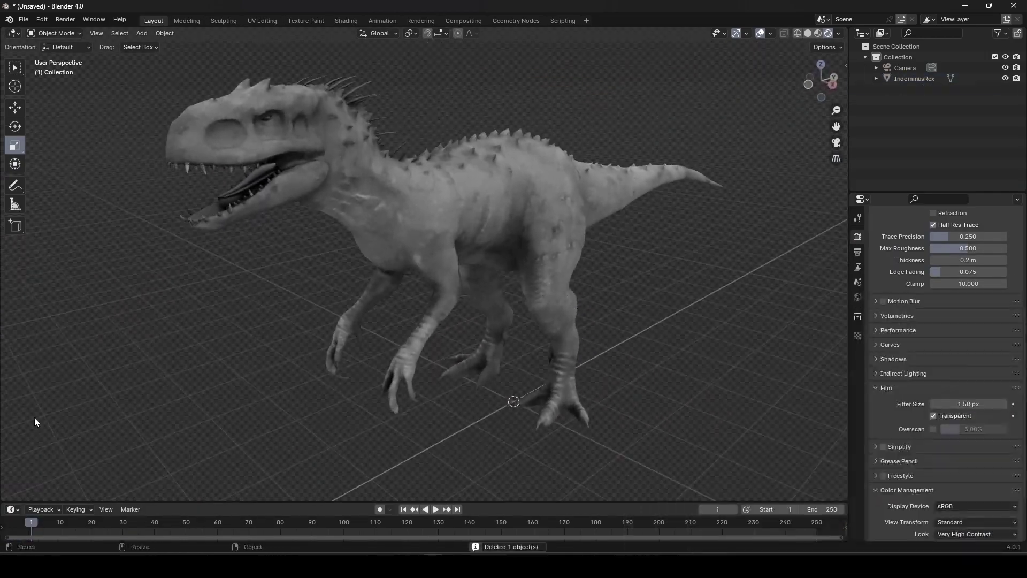
In the Outliner's Blender File view, delete the RandomM_Ngchipv.005 material
{"action": "left_click", "coordinate": [734, 97]}
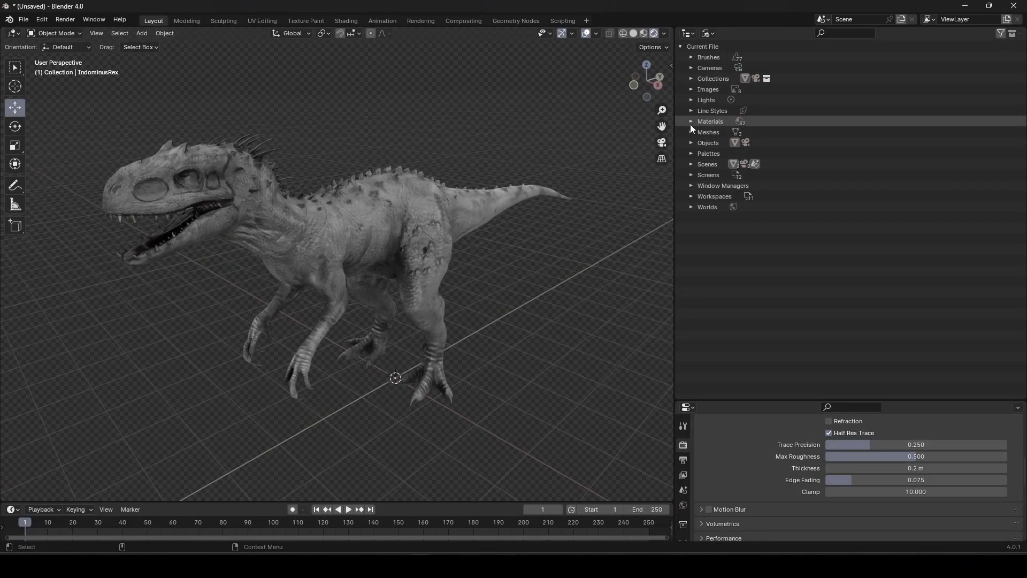
{"action": "left_click", "coordinate": [690, 122]}
{"action": "right_click", "coordinate": [774, 237]}
{"action": "right_click", "coordinate": [766, 166]}
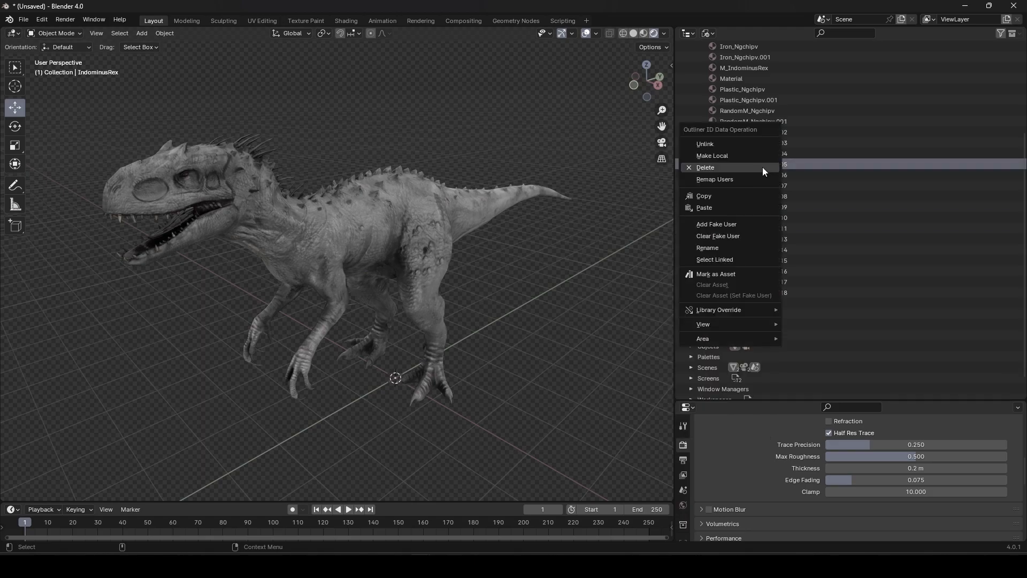
{"action": "left_click", "coordinate": [763, 167]}
{"action": "scroll", "coordinate": [749, 277], "scroll_direction": "up", "scroll_amount": 5}
Show the QuickMat sidebar tools and delete all unassigned materials
{"action": "right_click", "coordinate": [729, 178]}
{"action": "left_click", "coordinate": [729, 179]}
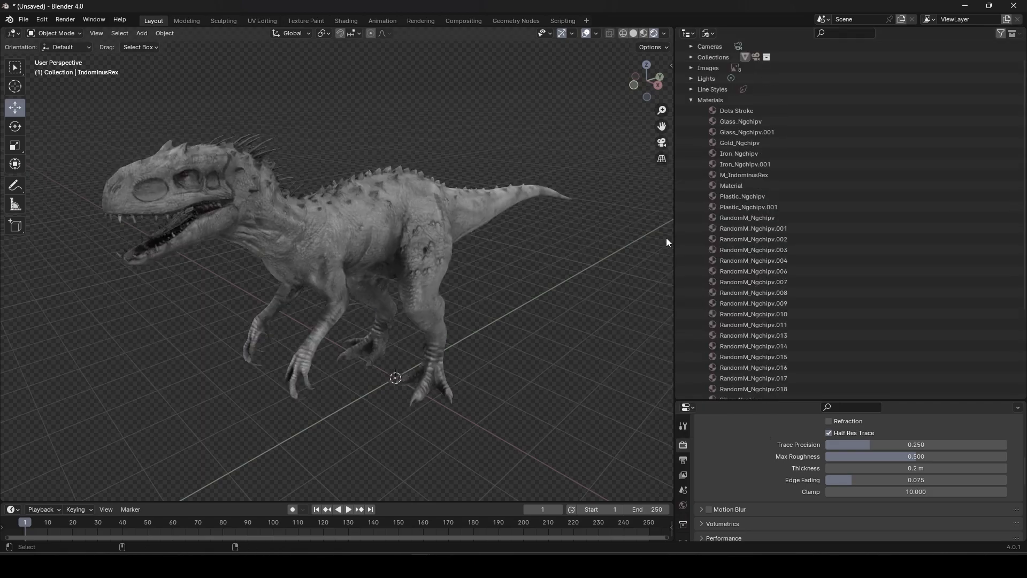
{"action": "key", "text": "n"}
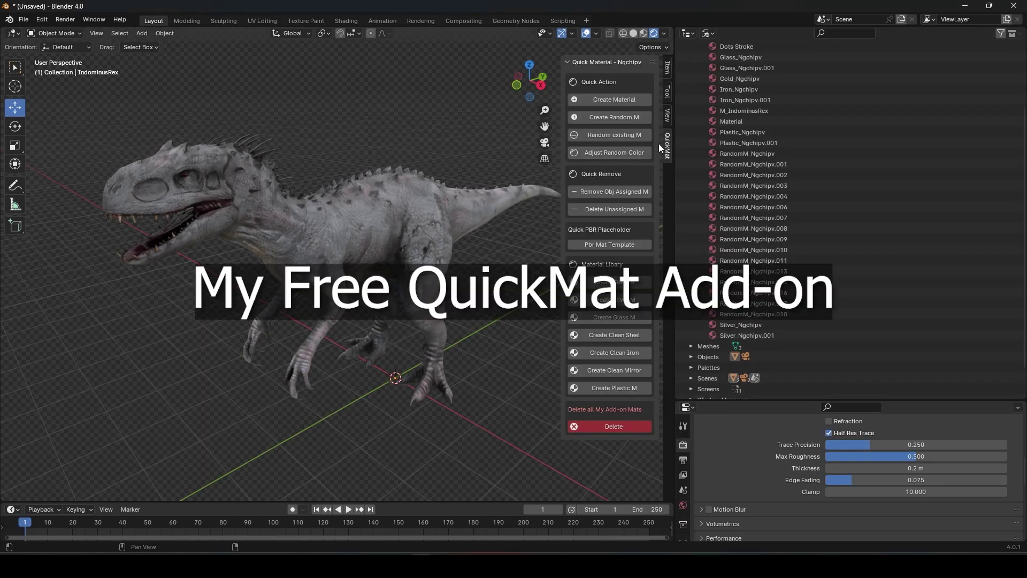
{"action": "scroll", "coordinate": [865, 189], "scroll_direction": "up", "scroll_amount": 2}
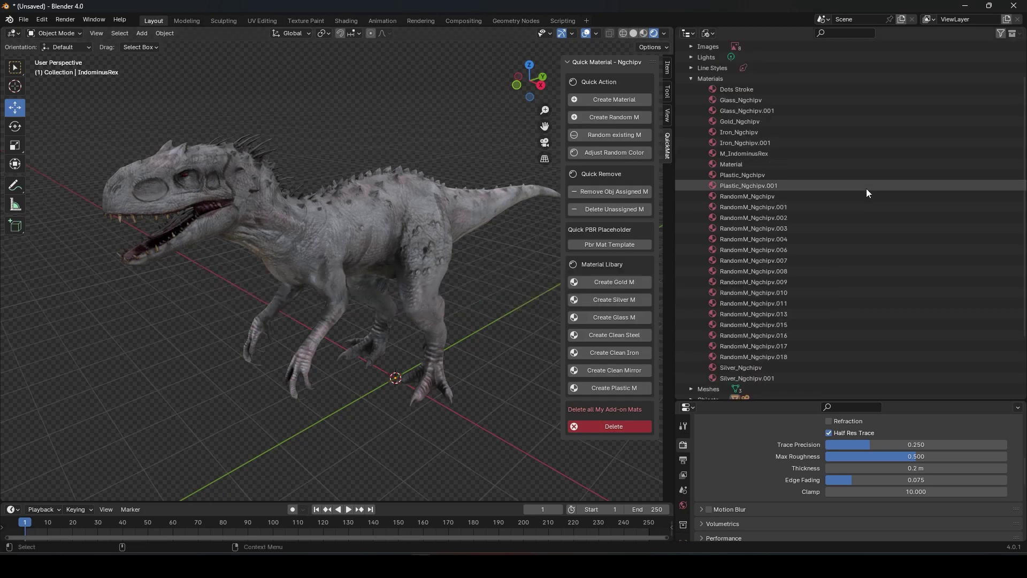
{"action": "left_click", "coordinate": [639, 209]}
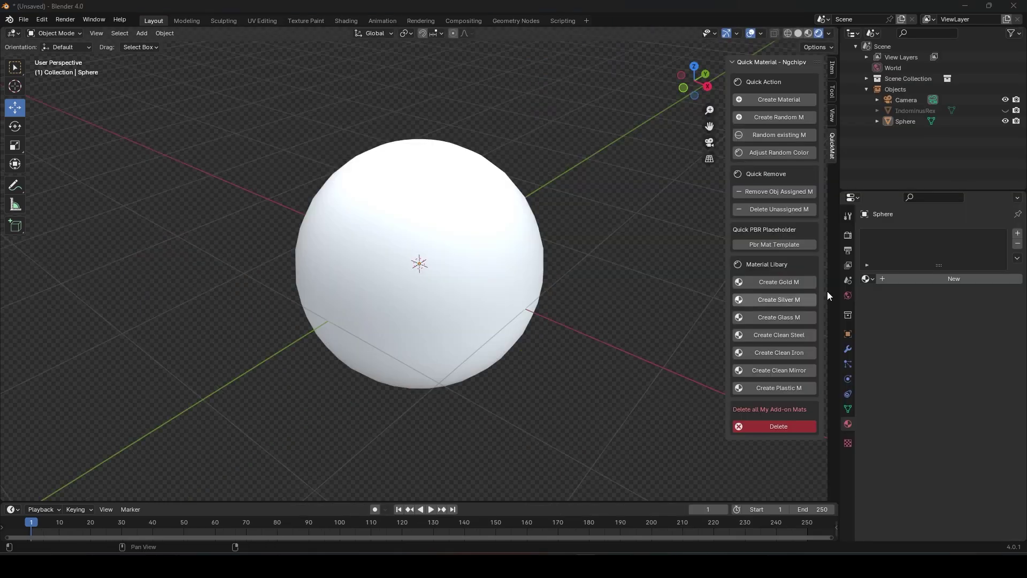
Create a new material on the sphere and cycle through several random materials
{"action": "left_click", "coordinate": [761, 103]}
{"action": "left_click", "coordinate": [800, 118]}
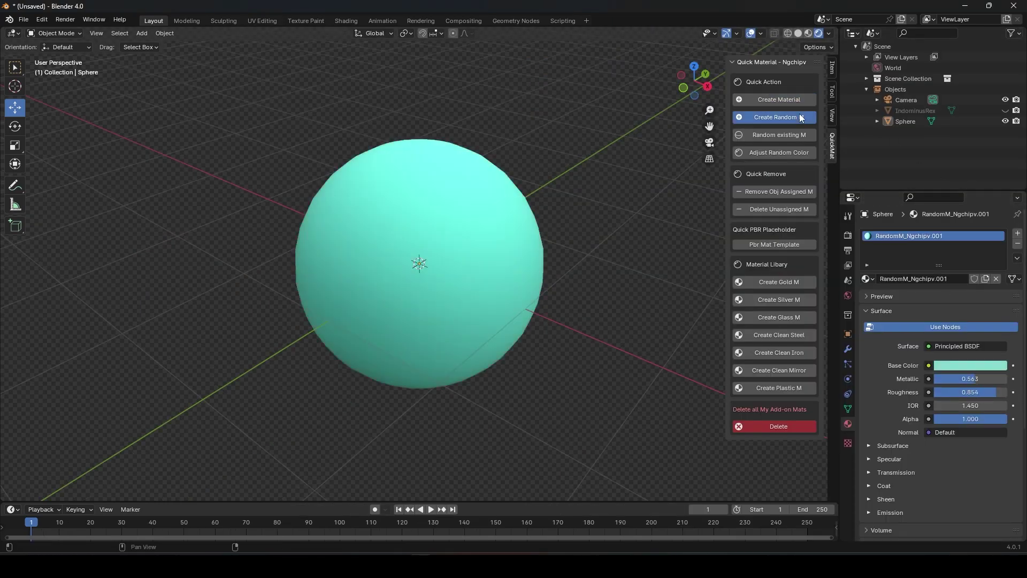
{"action": "left_click", "coordinate": [801, 118]}
{"action": "left_click", "coordinate": [800, 117]}
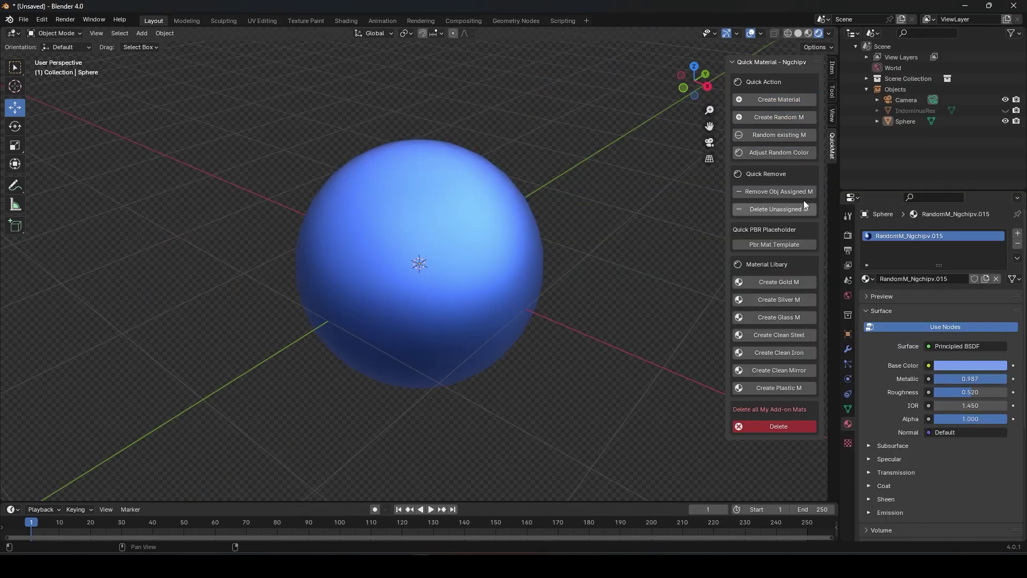
Apply the gold material to the sphere and randomize its colour four times
{"action": "left_click", "coordinate": [763, 137]}
{"action": "left_click", "coordinate": [770, 152]}
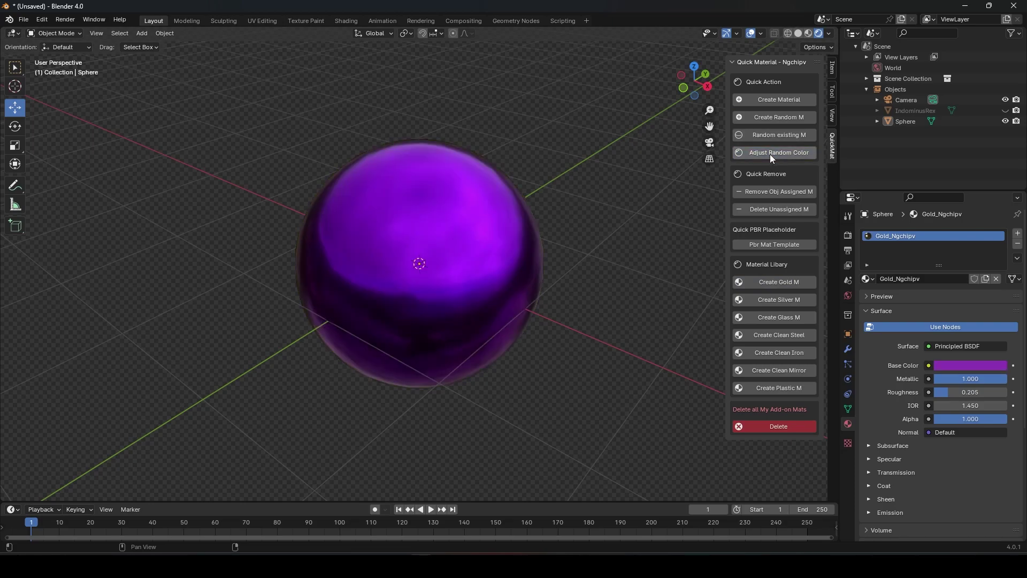
{"action": "left_click", "coordinate": [769, 154]}
{"action": "left_click", "coordinate": [770, 154]}
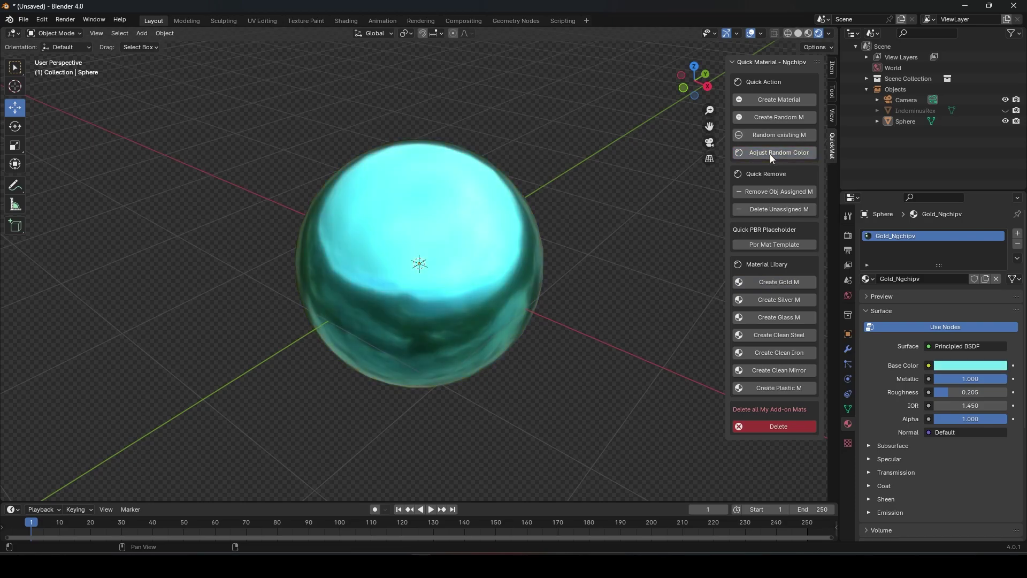
{"action": "left_click", "coordinate": [770, 154]}
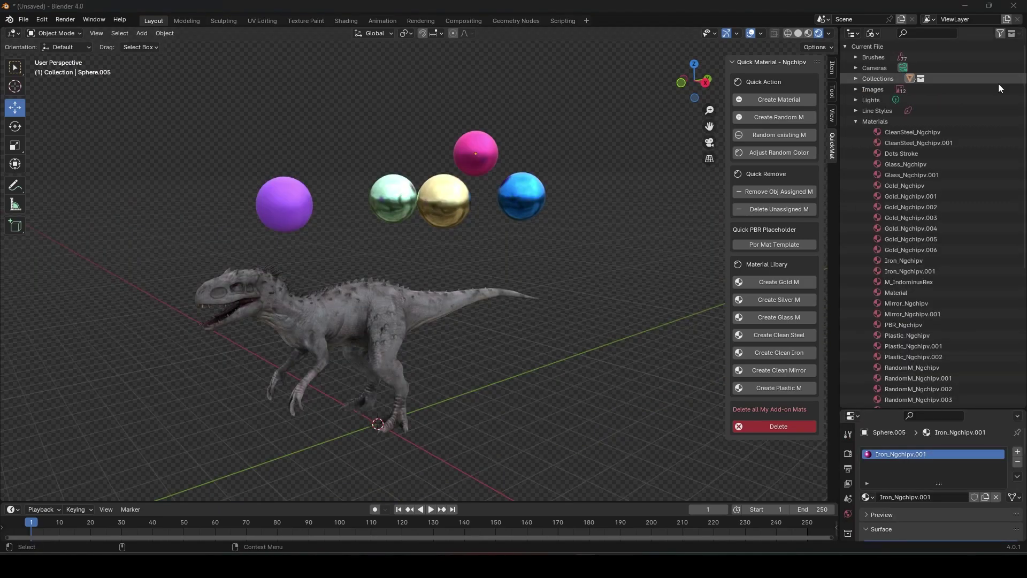
{"action": "scroll", "coordinate": [952, 95], "scroll_direction": "down", "scroll_amount": 5}
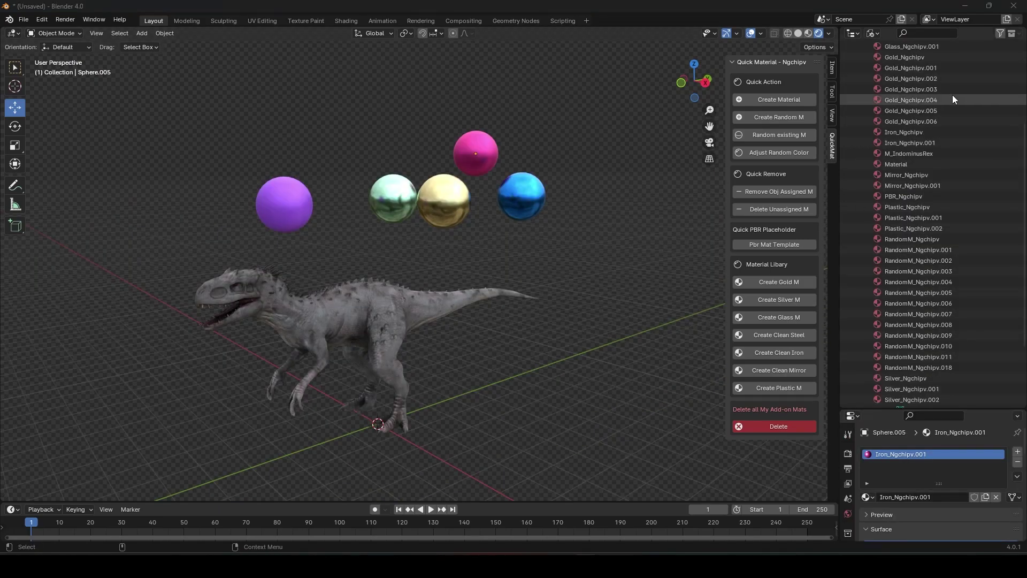
{"action": "scroll", "coordinate": [952, 178], "scroll_direction": "down", "scroll_amount": 3}
{"action": "scroll", "coordinate": [952, 169], "scroll_direction": "up", "scroll_amount": 3}
{"action": "scroll", "coordinate": [952, 169], "scroll_direction": "up", "scroll_amount": 5}
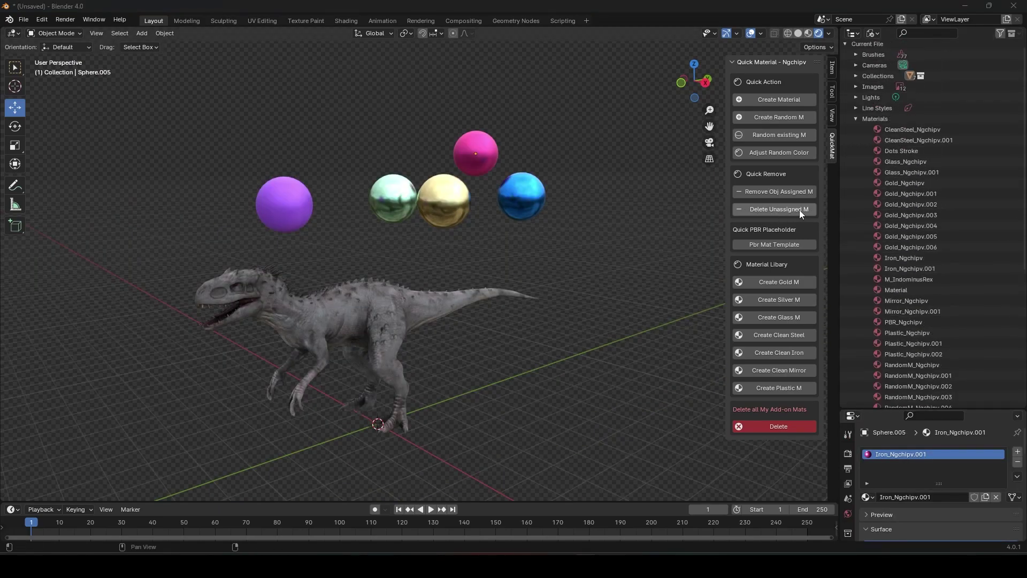
Delete unassigned materials, then give the sphere Clean Iron, Clean Mirror and Plastic presets
{"action": "left_click", "coordinate": [800, 209]}
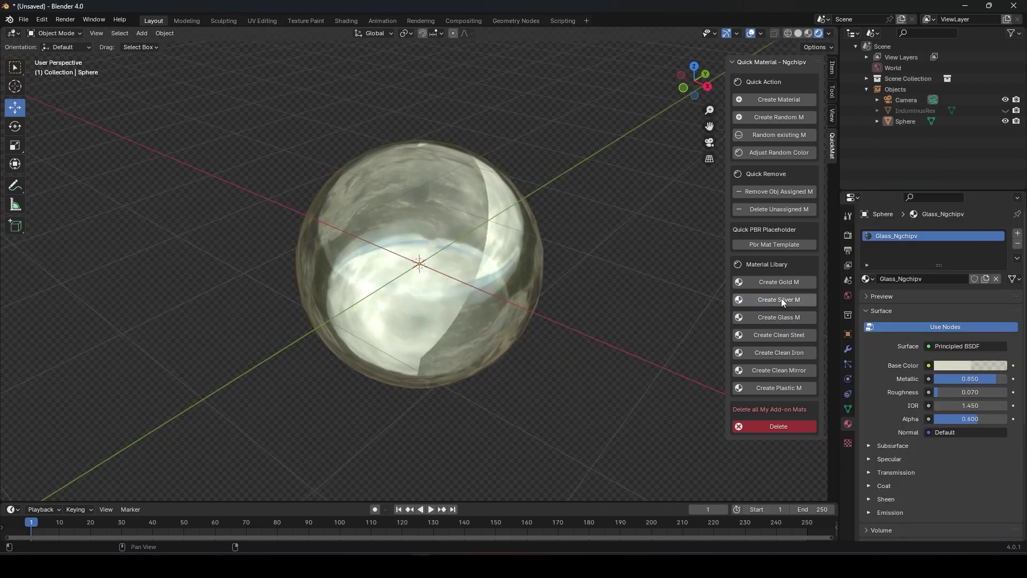
{"action": "left_click", "coordinate": [791, 354]}
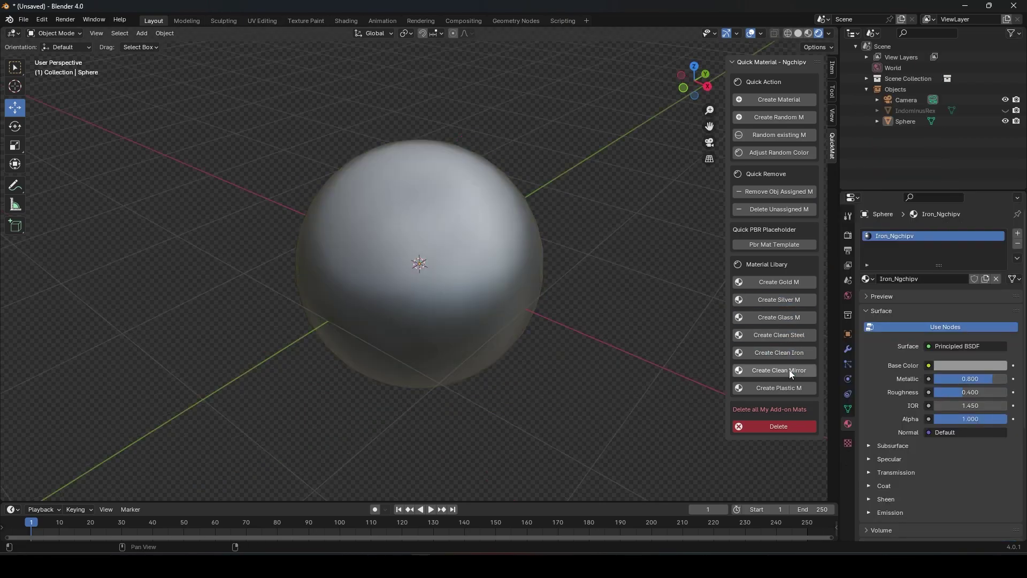
{"action": "left_click", "coordinate": [787, 384]}
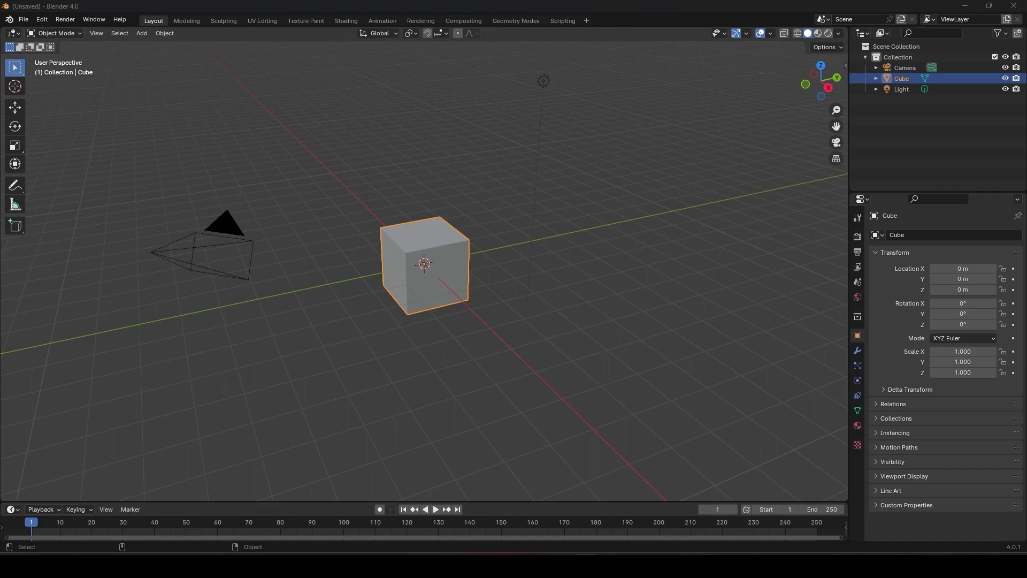
Install QuickMat_Ngchipv.zip from the Preferences Add-ons page and show the viewport sidebar
{"action": "left_click", "coordinate": [41, 18]}
{"action": "left_click", "coordinate": [258, 27]}
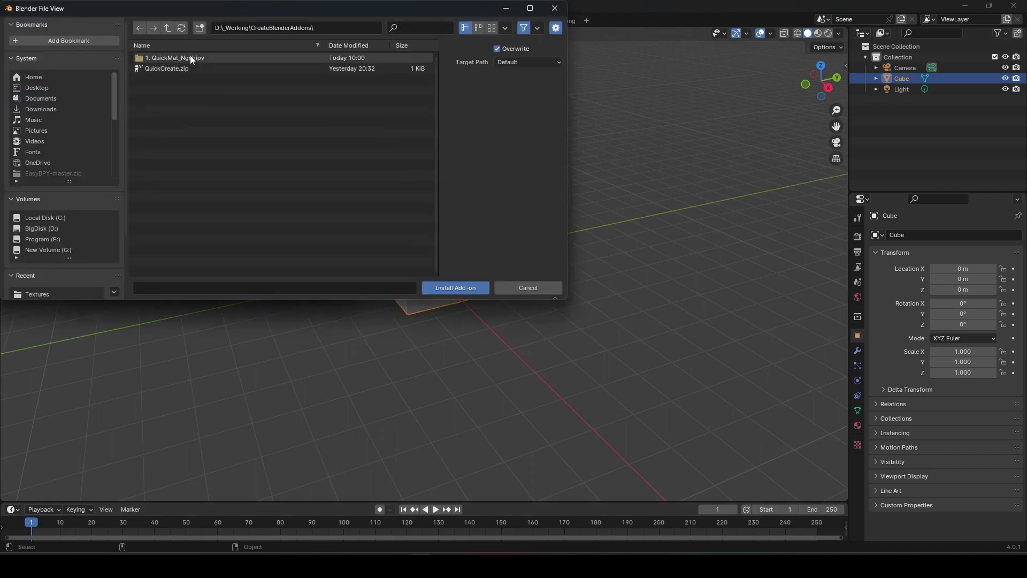
{"action": "left_click", "coordinate": [196, 67]}
{"action": "left_click", "coordinate": [451, 288]}
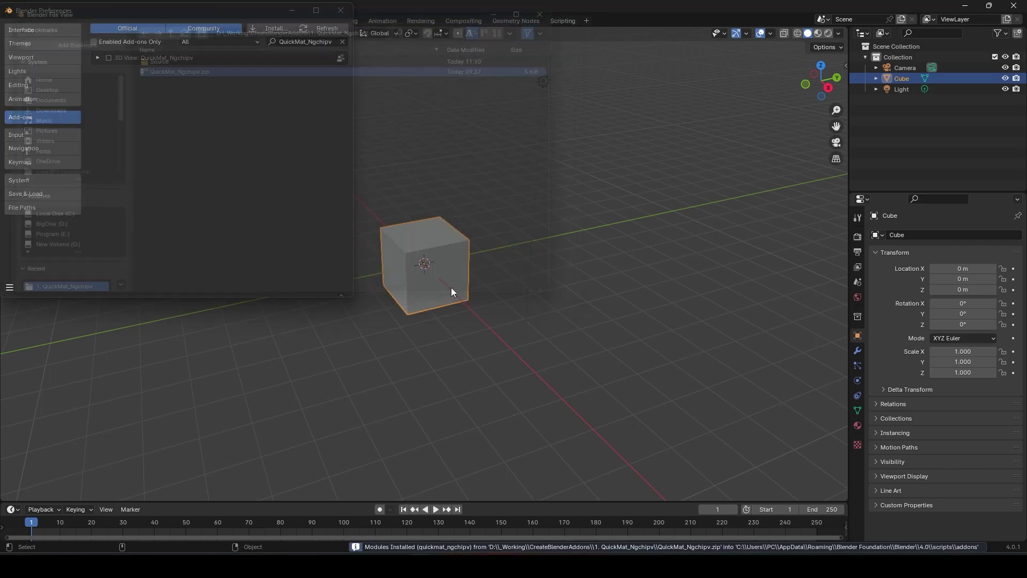
{"action": "left_click", "coordinate": [838, 95]}
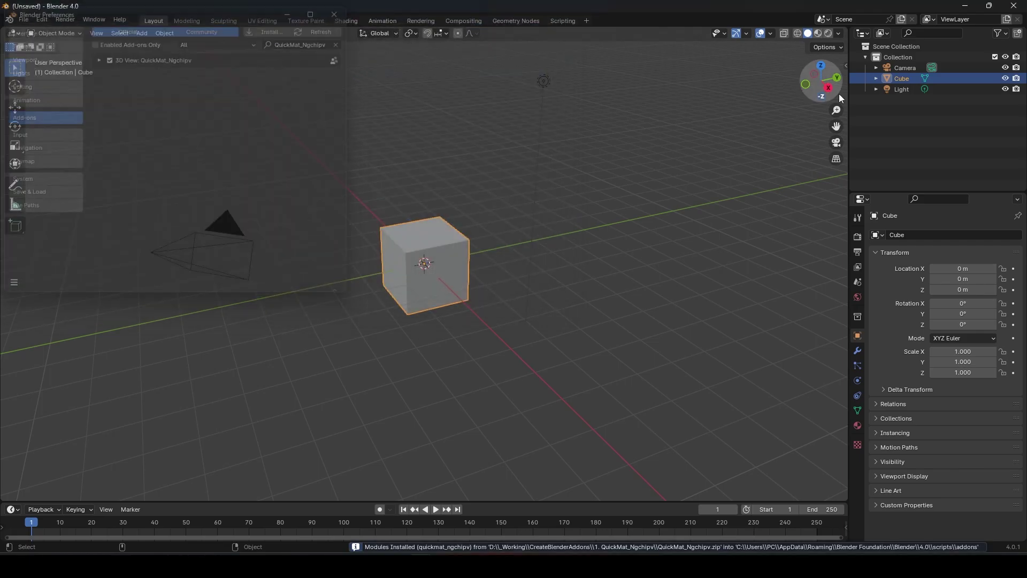
{"action": "key", "text": "n"}
In the QuickMat tab, give the sphere random materials, then gold with a random colour
{"action": "left_click", "coordinate": [842, 141]}
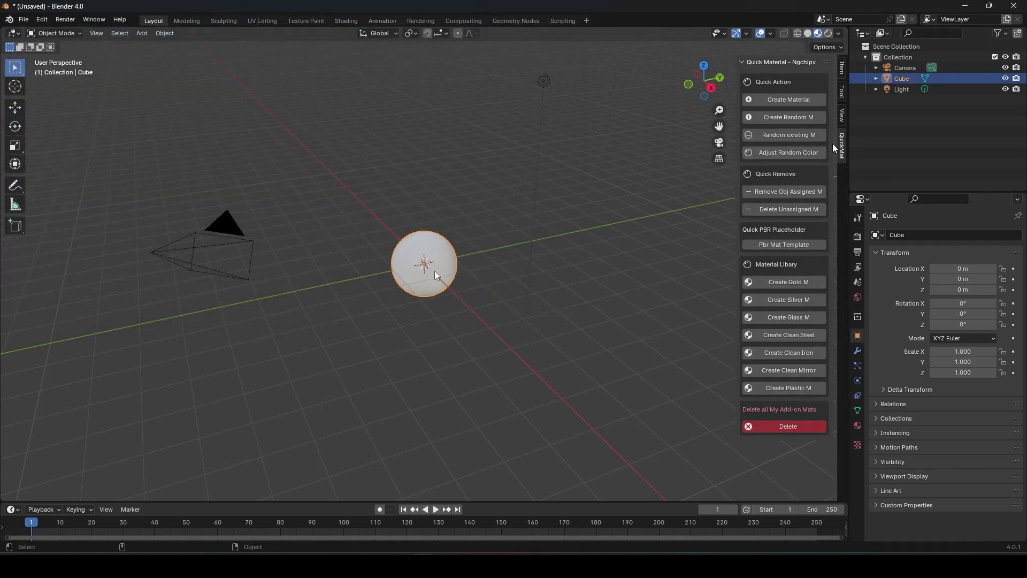
{"action": "left_click", "coordinate": [785, 136]}
{"action": "left_click", "coordinate": [798, 154]}
{"action": "left_click", "coordinate": [801, 123]}
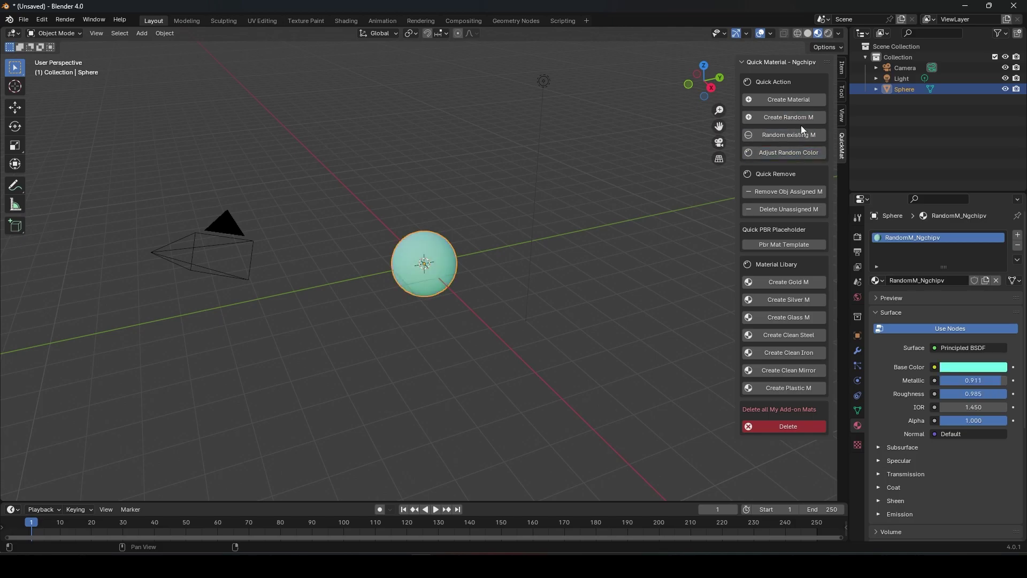
{"action": "left_click", "coordinate": [795, 282]}
{"action": "left_click", "coordinate": [782, 151]}
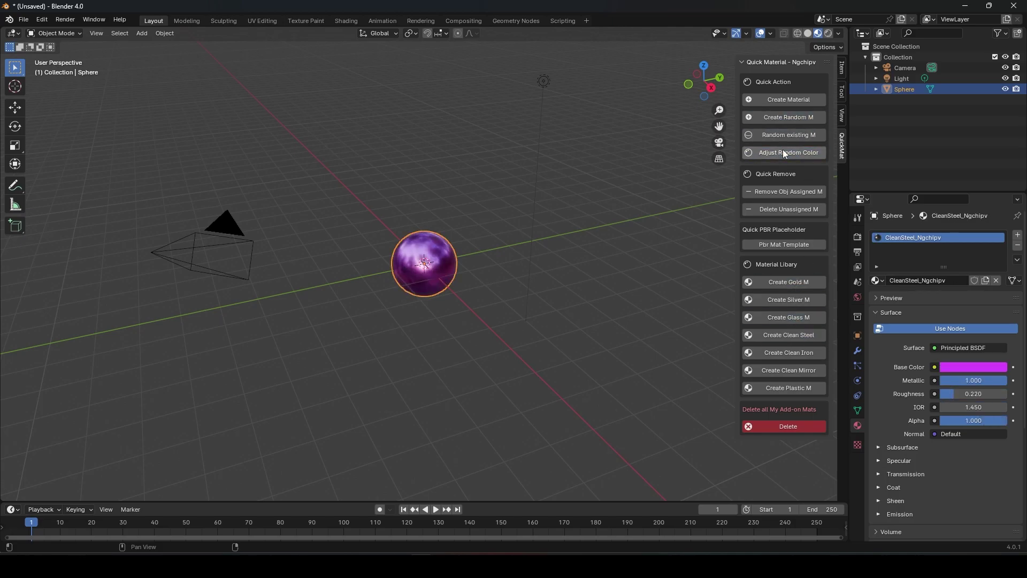
Undo the last change, then apply Clean Steel, Silver and Clean Steel again
{"action": "key", "text": "ctrl+z"}
{"action": "left_click", "coordinate": [780, 119]}
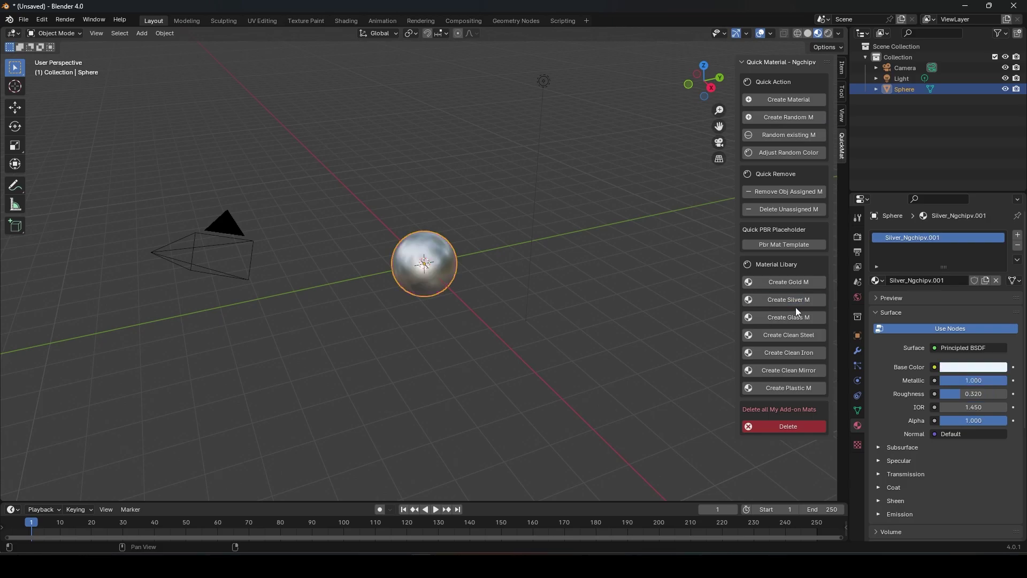
{"action": "left_click", "coordinate": [791, 353]}
{"action": "left_click", "coordinate": [791, 335]}
Randomize the steel colour and generate random materials until the sphere is teal
{"action": "left_click", "coordinate": [789, 153]}
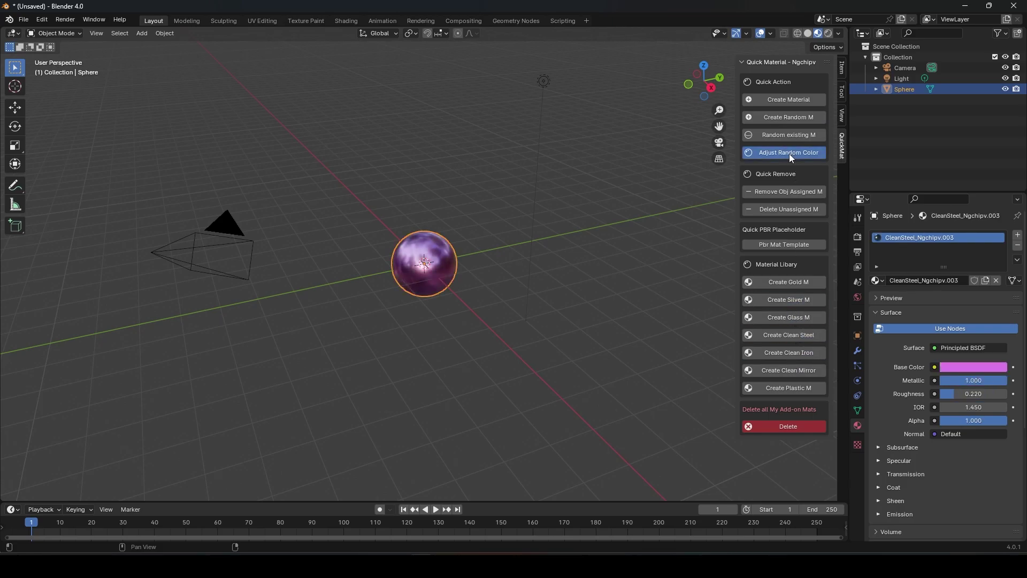
{"action": "left_click", "coordinate": [789, 154]}
{"action": "left_click", "coordinate": [789, 154]}
{"action": "left_click", "coordinate": [775, 117]}
{"action": "left_click", "coordinate": [774, 118]}
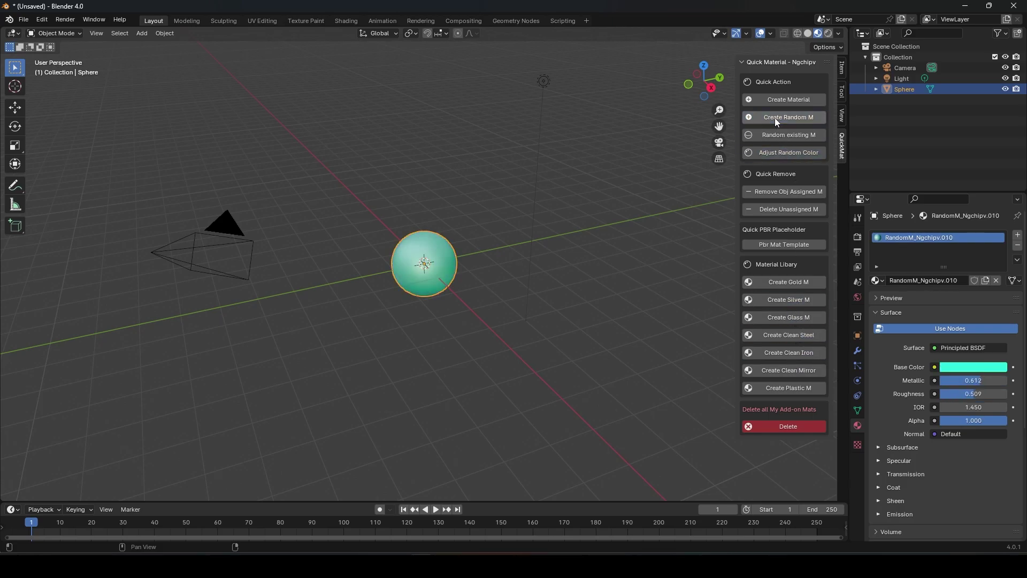